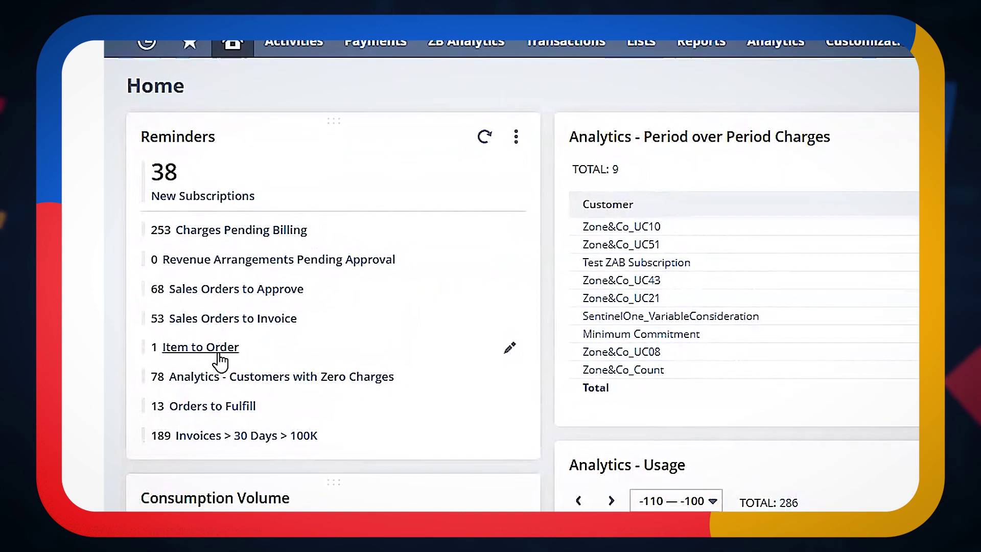
# - Start a new search and pick Transaction from the record-type list
pyautogui.moveTo(701, 40)
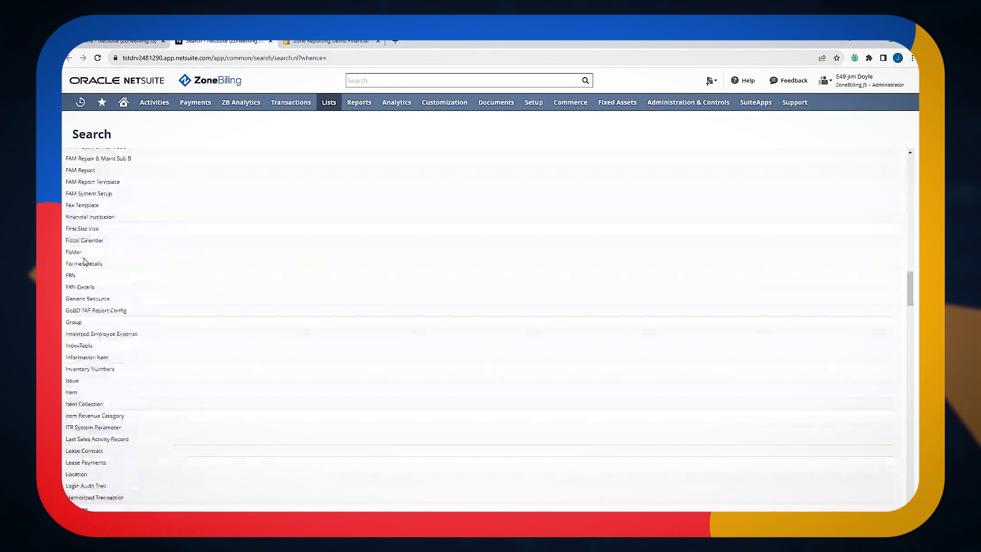
pyautogui.scroll(-10, 84, 260)
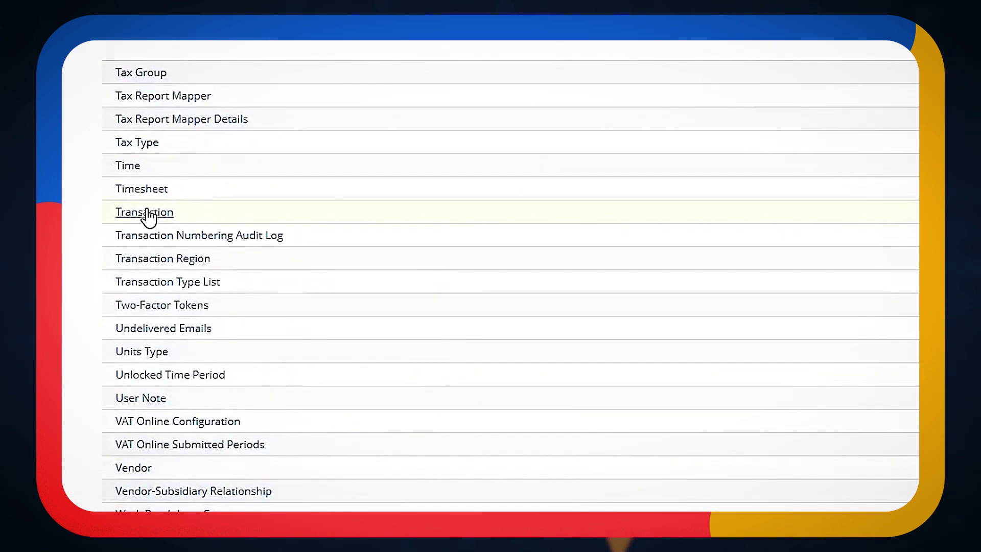
pyautogui.click(148, 214)
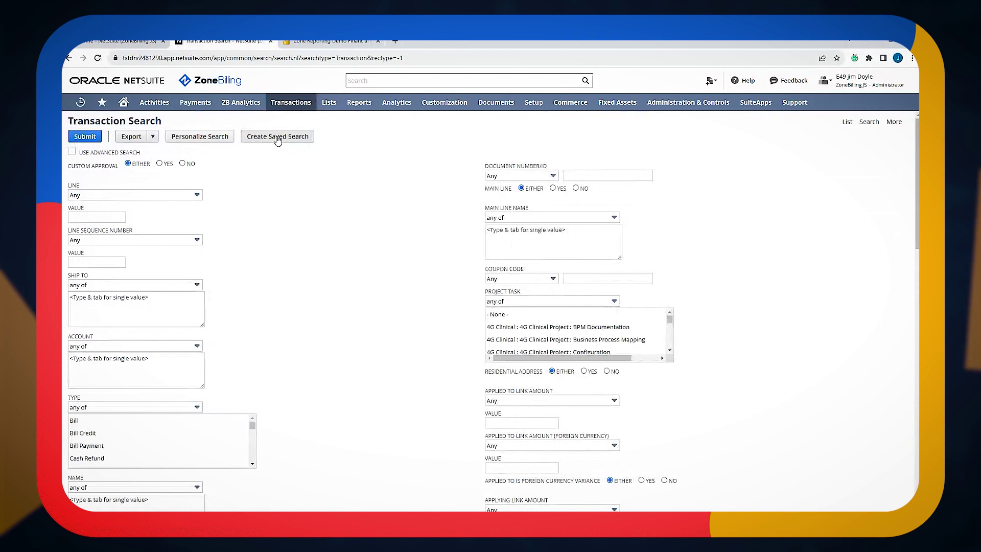
# - Create a saved transaction search with Document Number, Name, Item and Quantity result columns
pyautogui.click(278, 138)
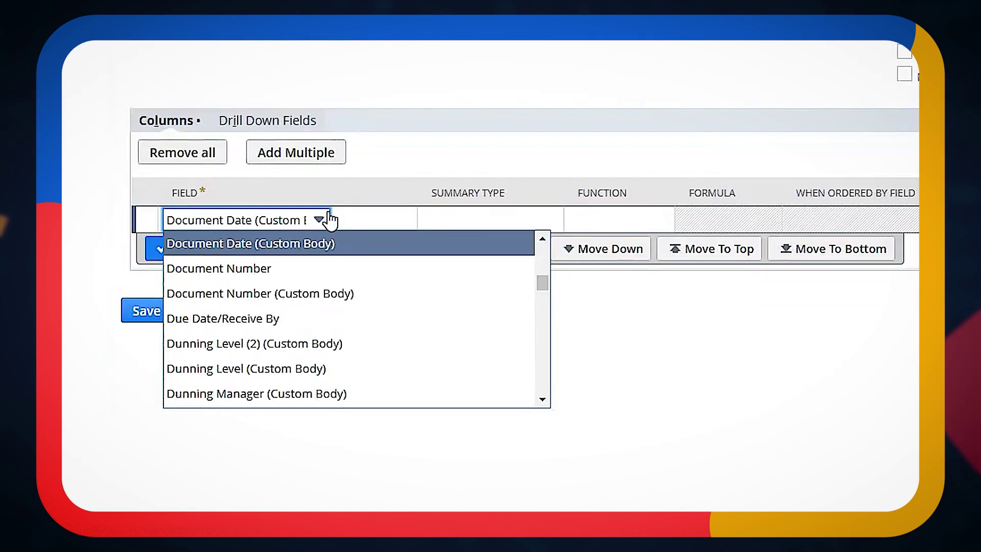
pyautogui.press('Down')
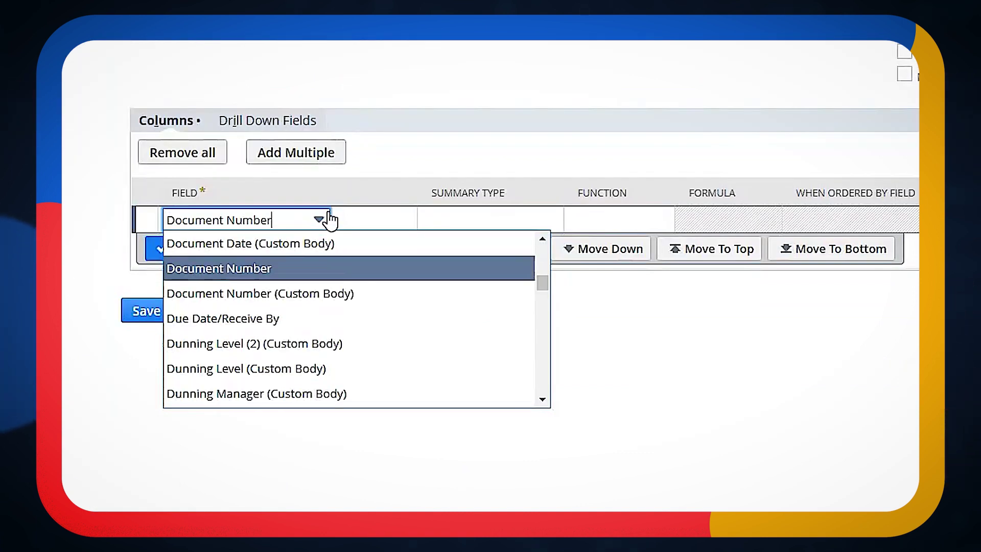
pyautogui.press('Tab')
pyautogui.click(192, 241)
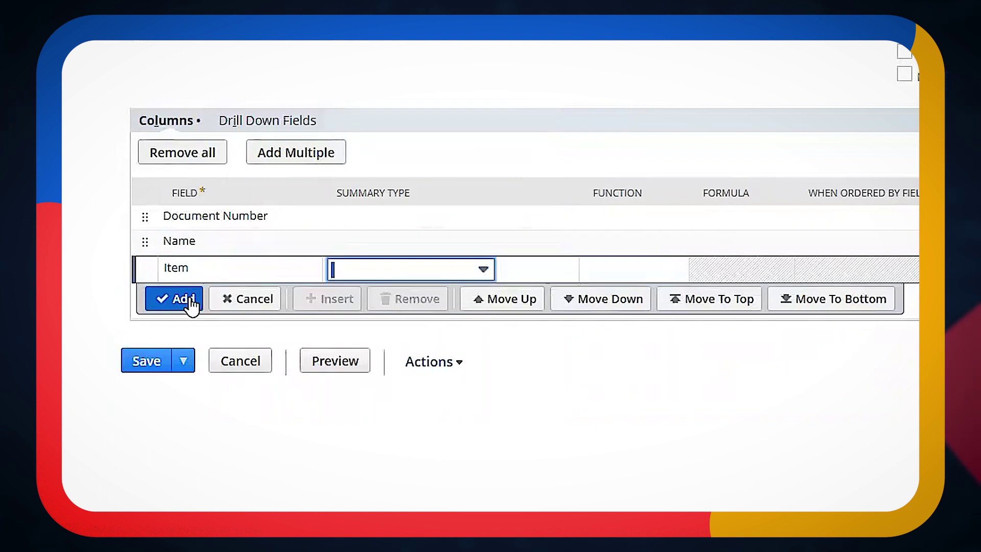
pyautogui.click(180, 298)
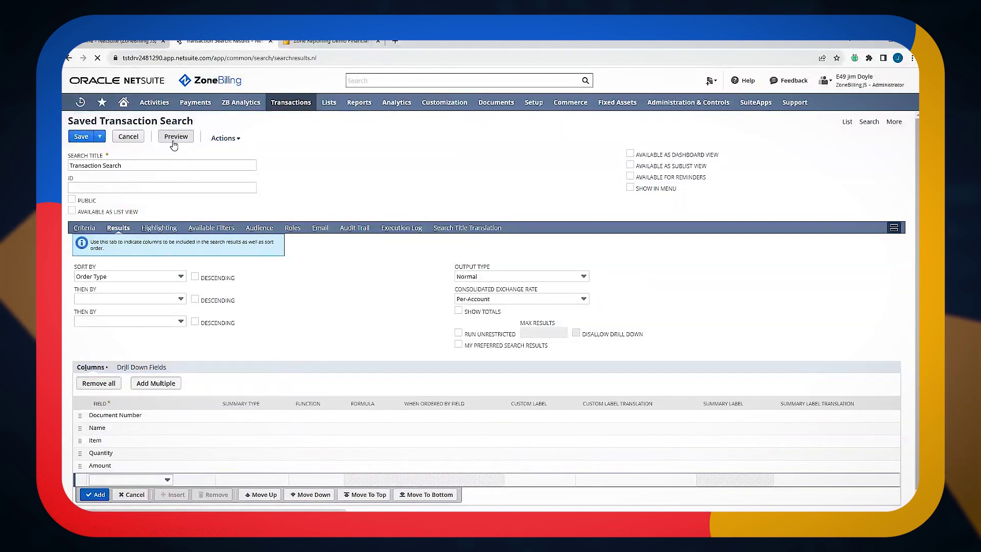
# - Add the Amount column and preview the saved search's results
pyautogui.click(175, 136)
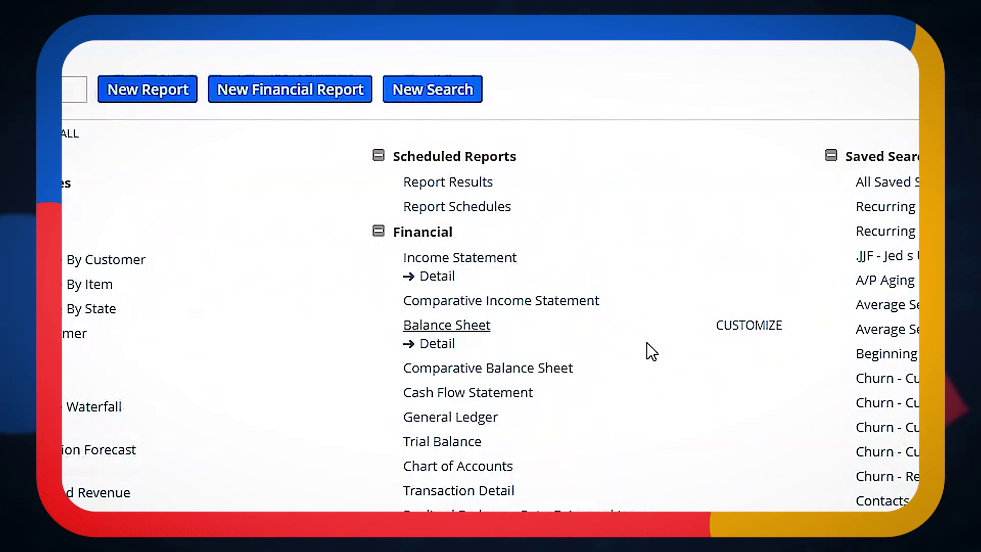
# - Open the Income Statement and review its Column breakdown options
pyautogui.click(339, 41)
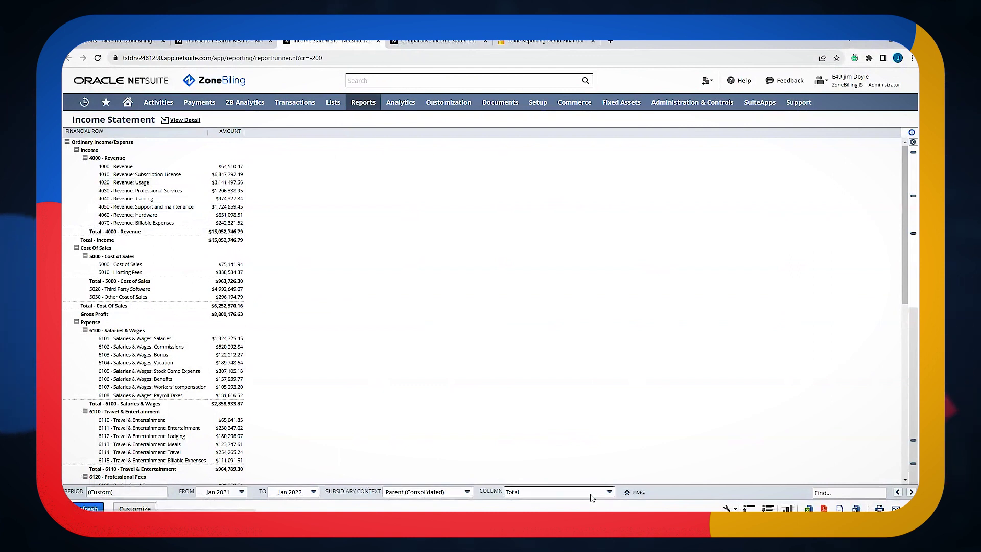
pyautogui.click(550, 492)
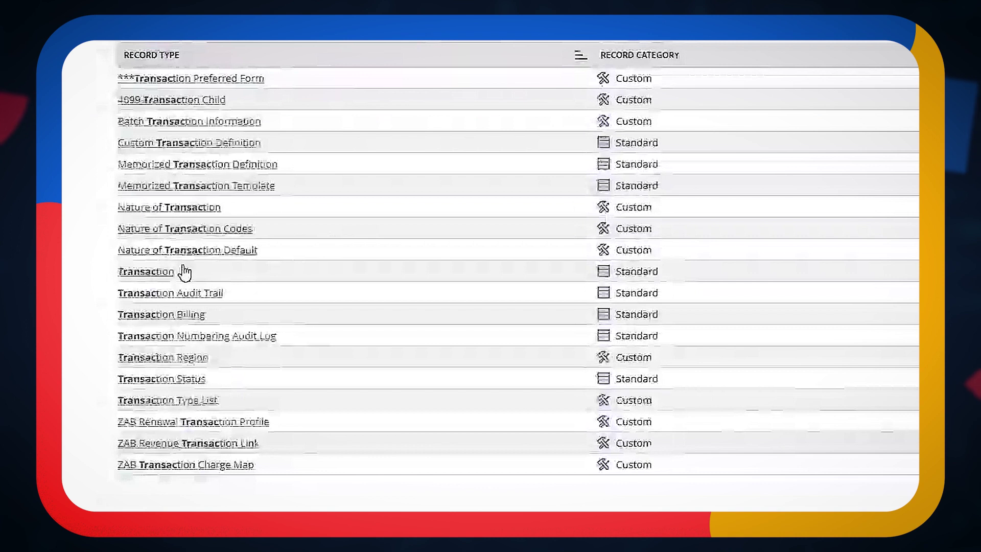
# - Build a Transaction dataset filtered to Sales Order transactions
pyautogui.click(147, 272)
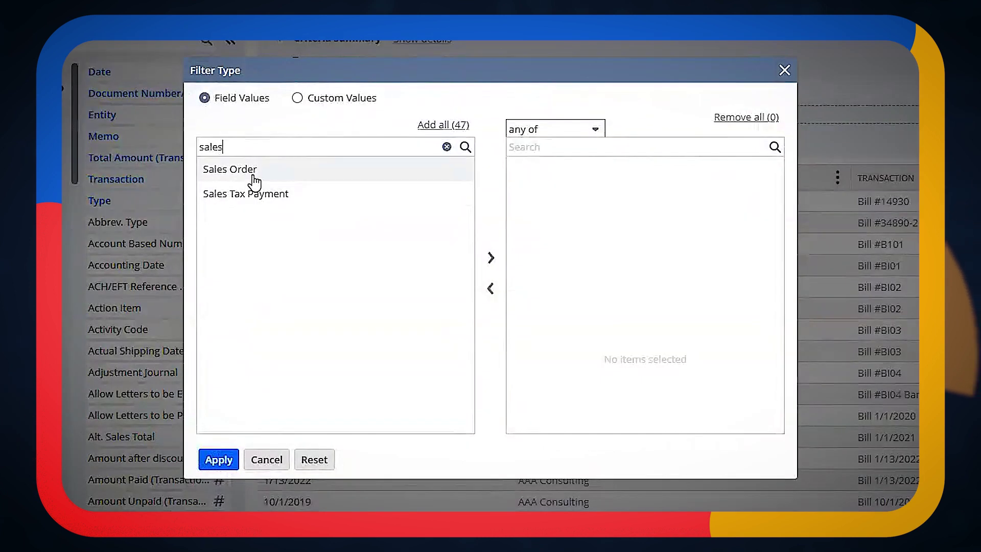
pyautogui.click(254, 182)
pyautogui.click(491, 257)
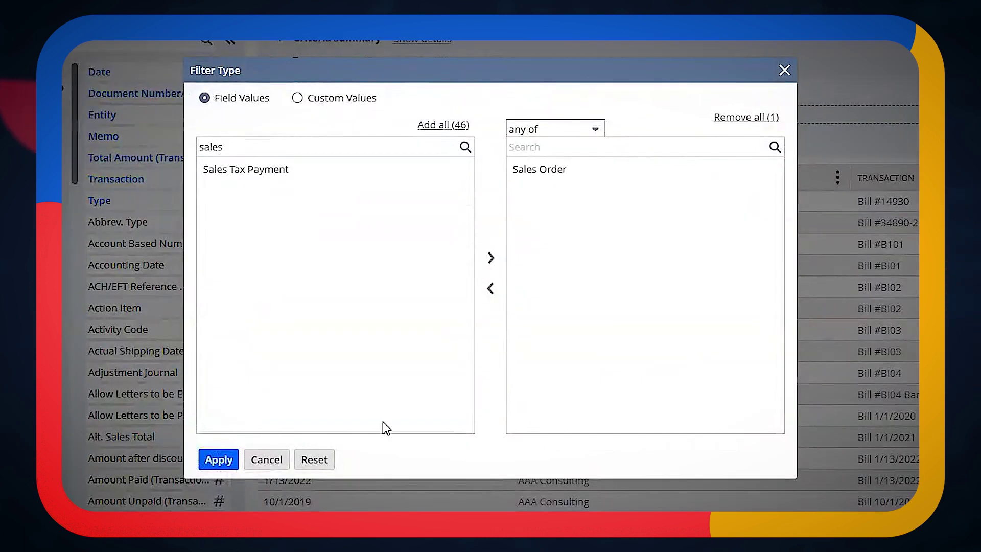
pyautogui.click(225, 463)
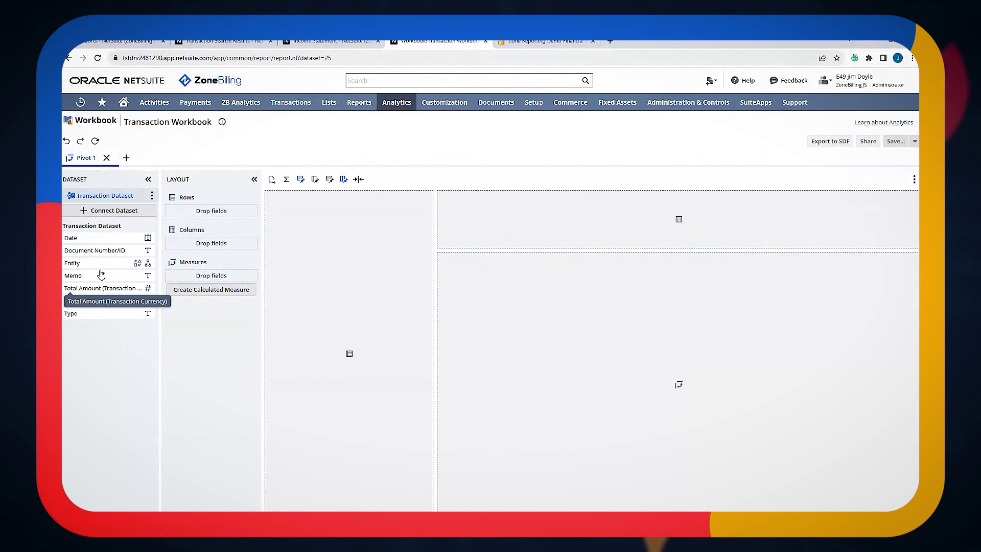
# - Pivot Total Amount by Entity rows across Date Year and Quarter columns, then refresh results
pyautogui.moveTo(101, 263); pyautogui.dragTo(212, 212)
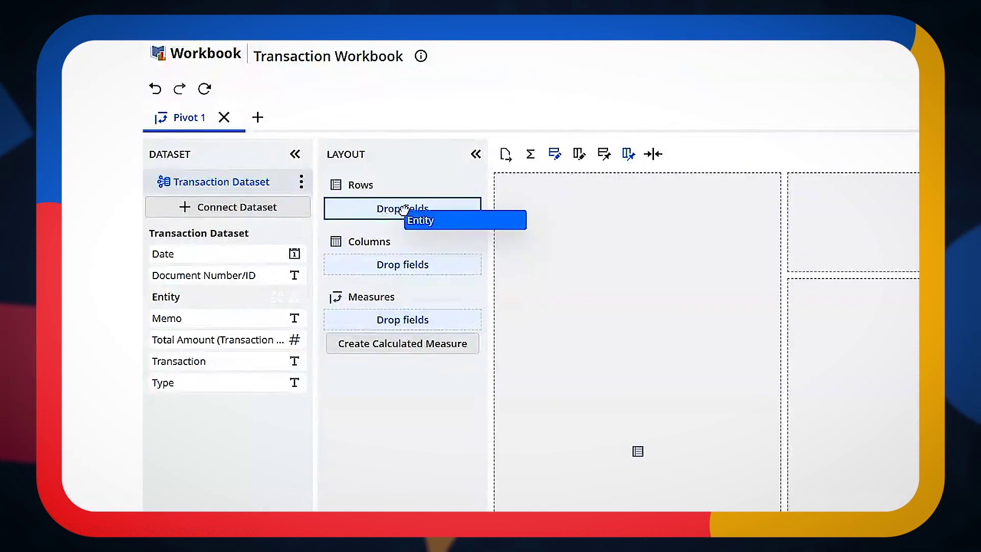
pyautogui.moveTo(403, 209); pyautogui.dragTo(404, 211)
pyautogui.moveTo(215, 314); pyautogui.dragTo(381, 317)
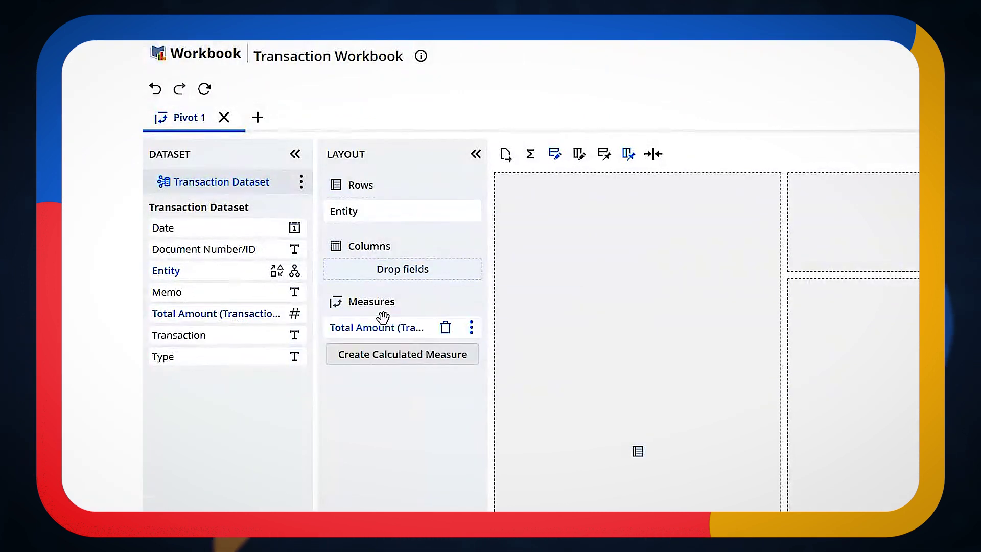
pyautogui.moveTo(199, 225); pyautogui.dragTo(337, 271)
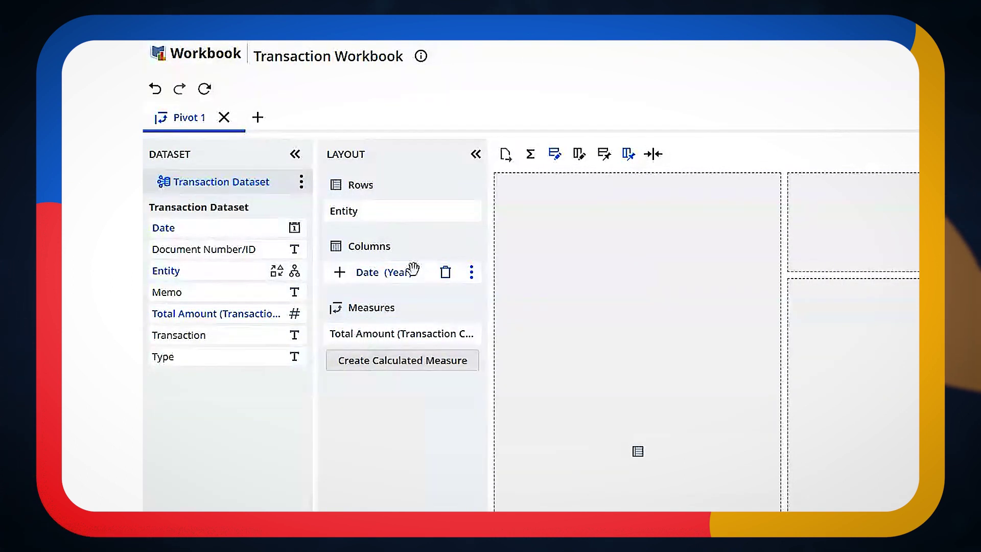
pyautogui.click(340, 272)
pyautogui.click(205, 88)
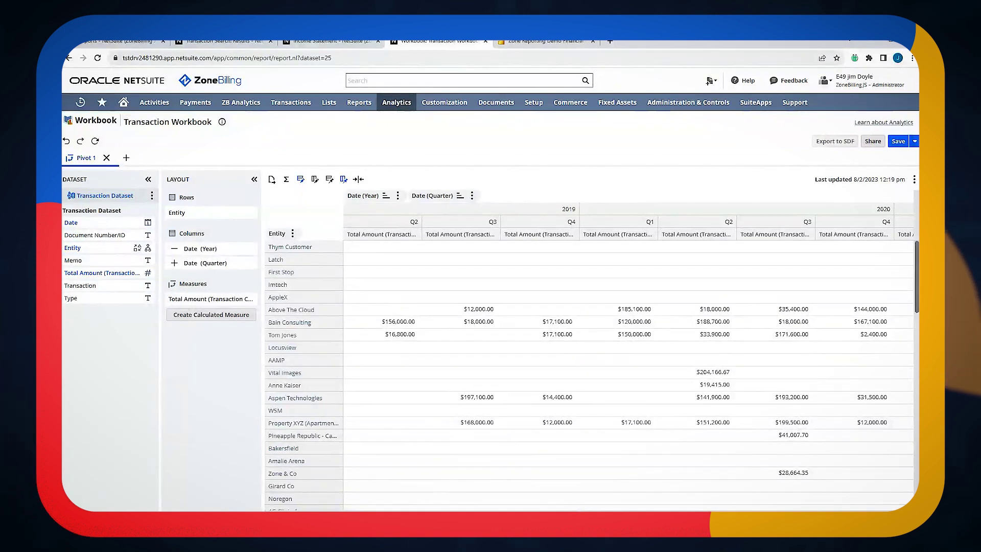
pyautogui.hscroll(6, 590, 495)
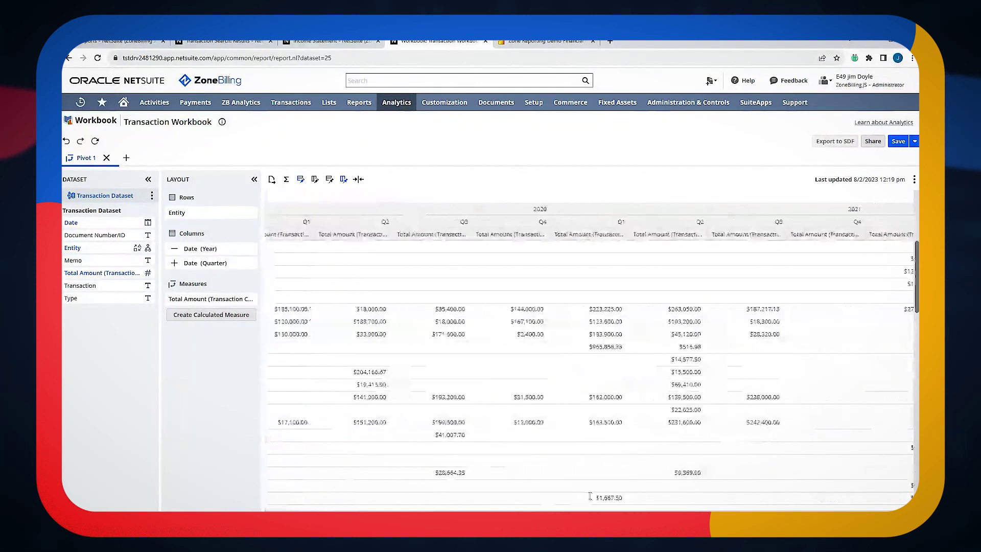
pyautogui.hscroll(-6, 590, 496)
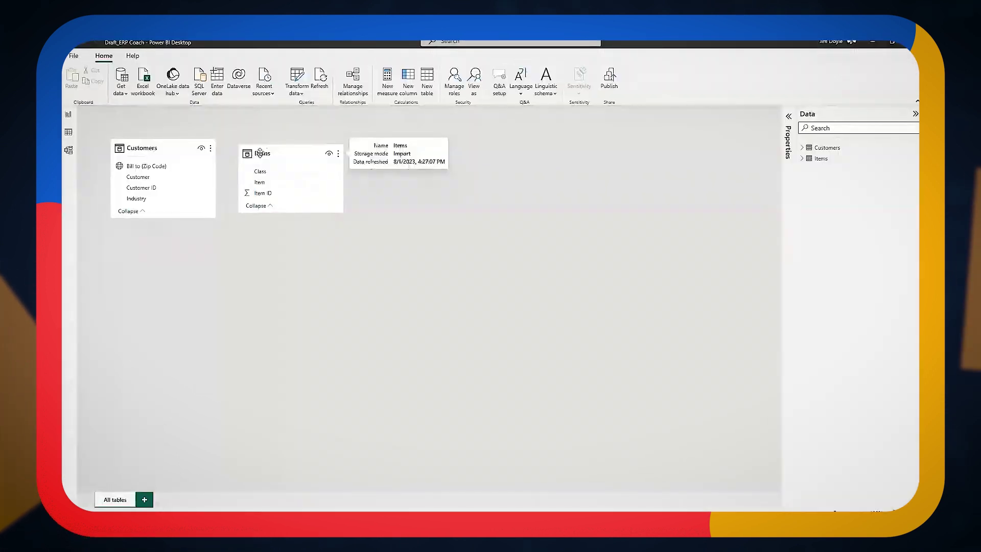
# - Import Sheet1, place its table card in the model diagram, and rename it Invoices
pyautogui.click(121, 87)
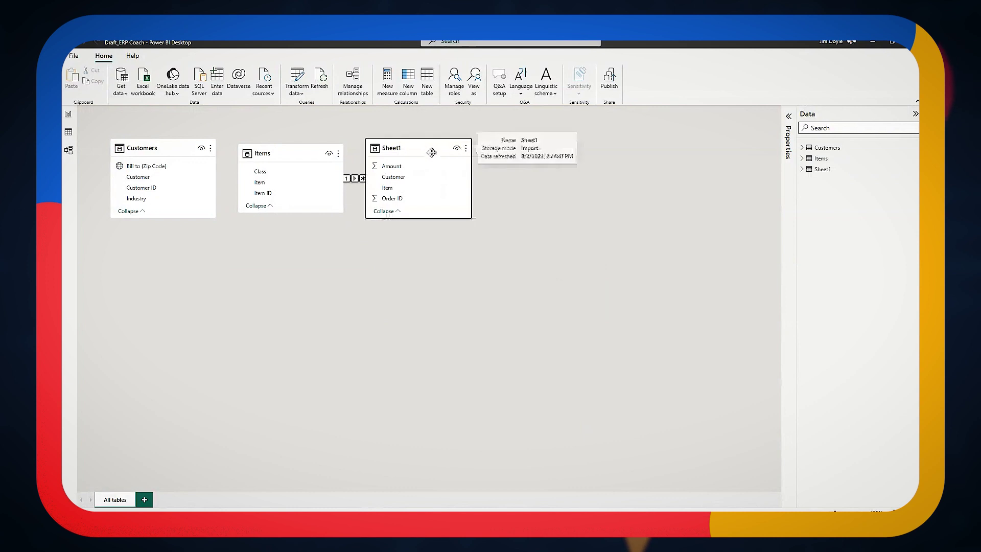
pyautogui.moveTo(430, 151); pyautogui.dragTo(224, 316)
pyautogui.doubleClick(820, 169)
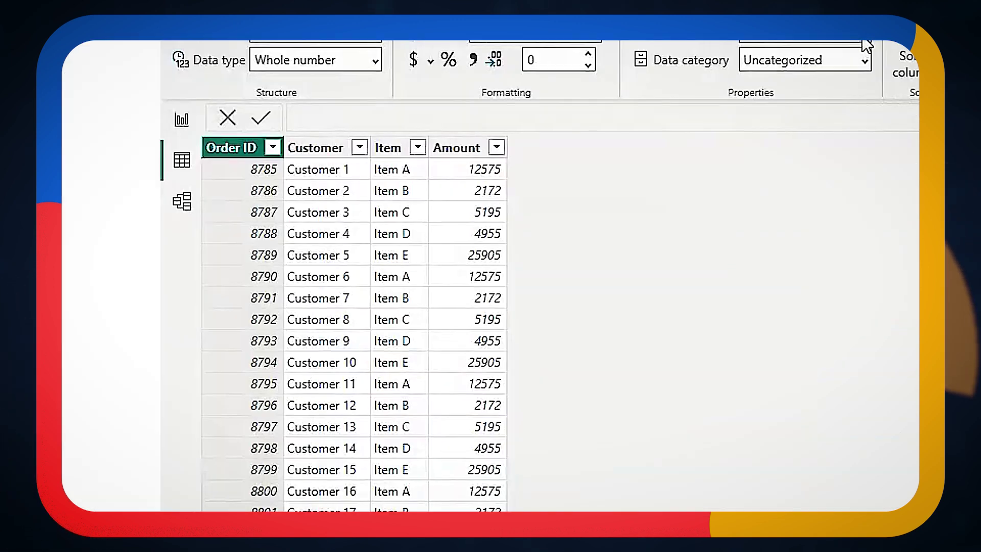
# - Set Order ID to Don't summarize and Amount to summarize as Sum
pyautogui.click(367, 75)
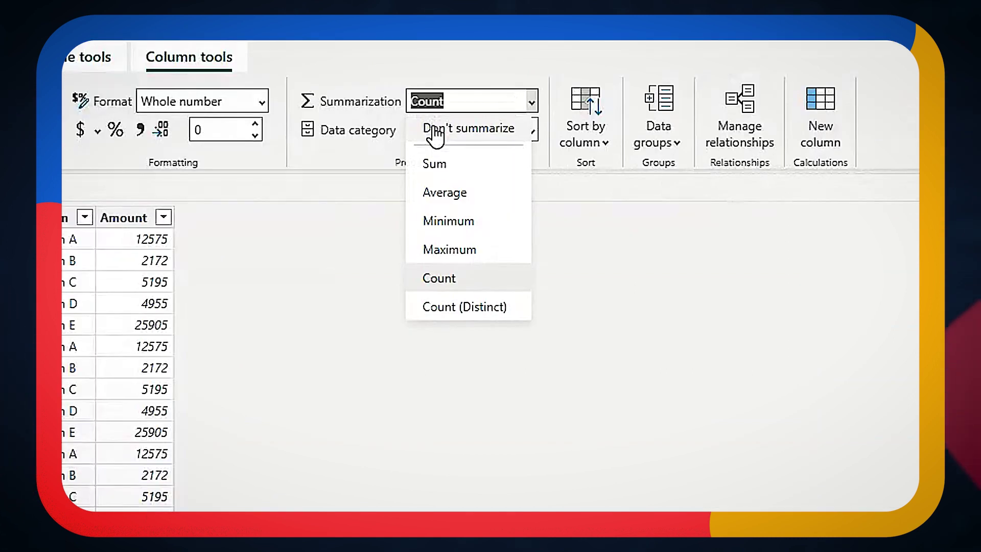
pyautogui.click(434, 164)
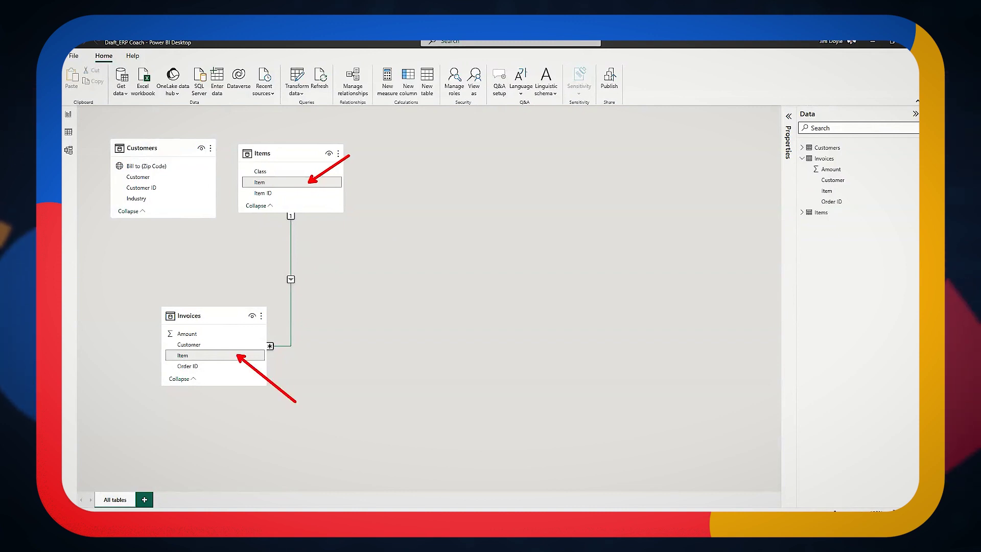
# - Relate Customers to Invoices on the Customer field and confirm the relationship
pyautogui.moveTo(138, 177); pyautogui.dragTo(114, 325)
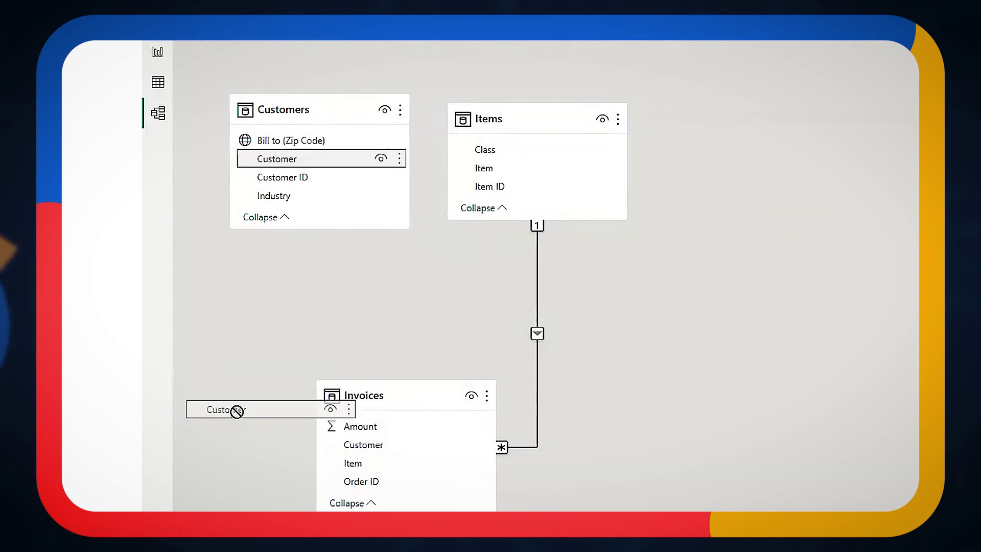
pyautogui.moveTo(236, 409); pyautogui.dragTo(363, 429)
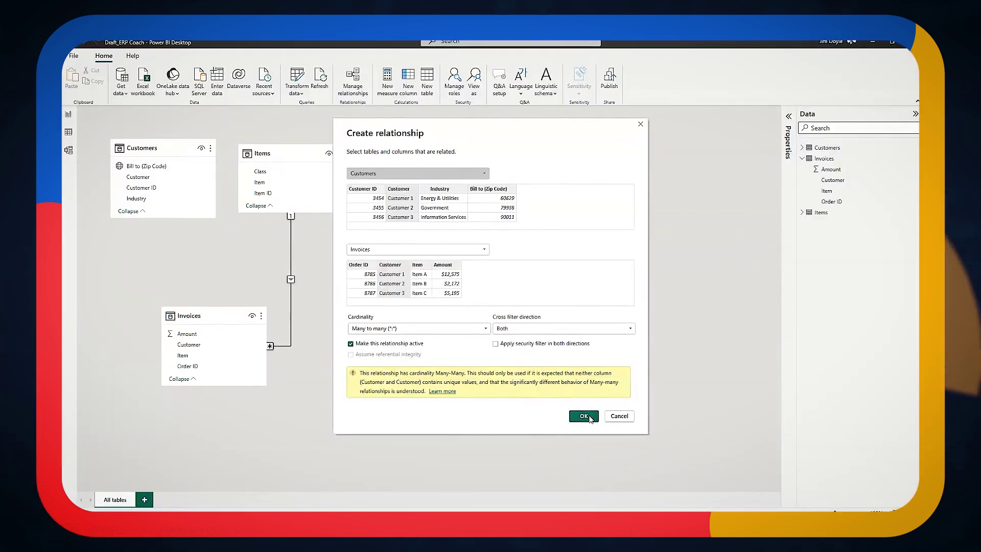
pyautogui.click(585, 417)
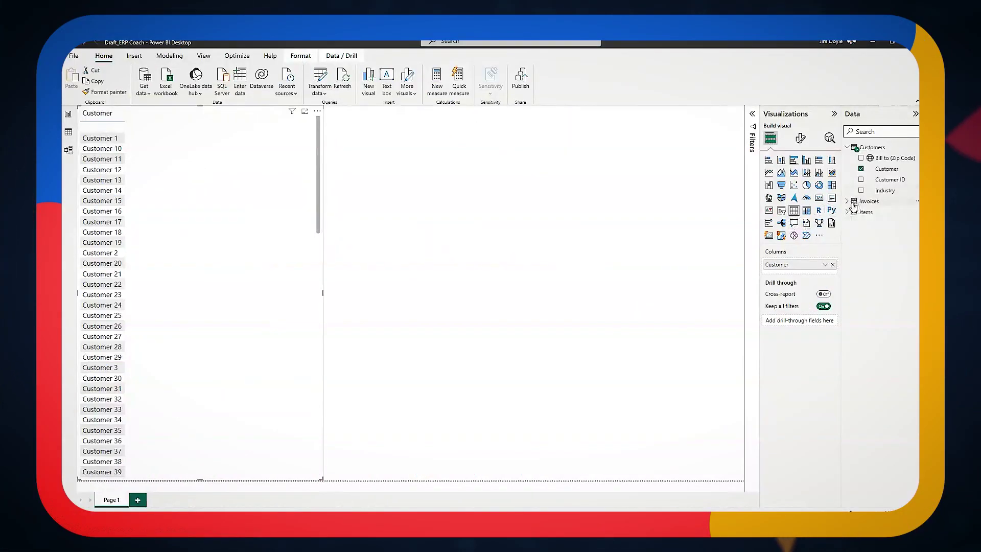
# - Add Amount totals to the Customer visual, then open the Zone Reporting financial report
pyautogui.moveTo(890, 213); pyautogui.dragTo(175, 250)
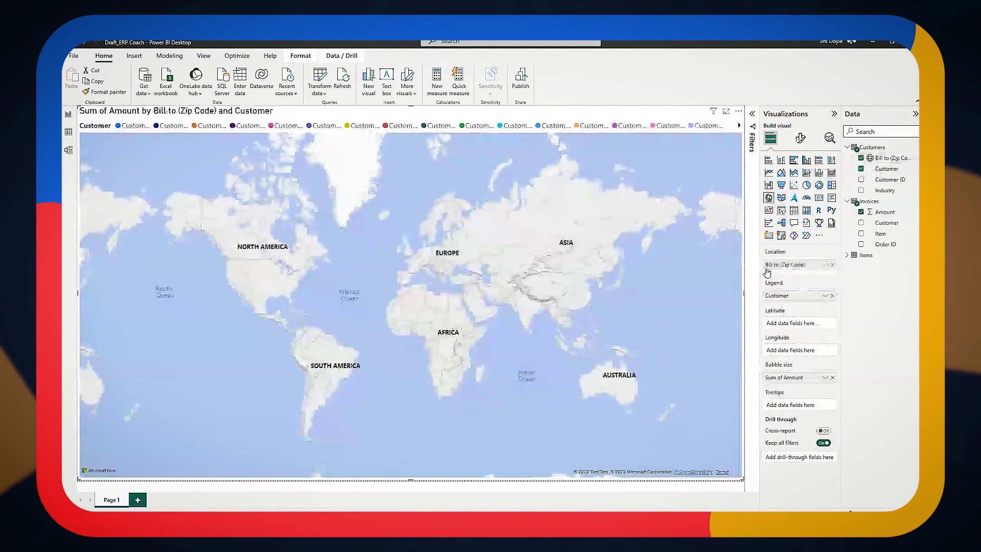
pyautogui.scroll(5, 552, 243)
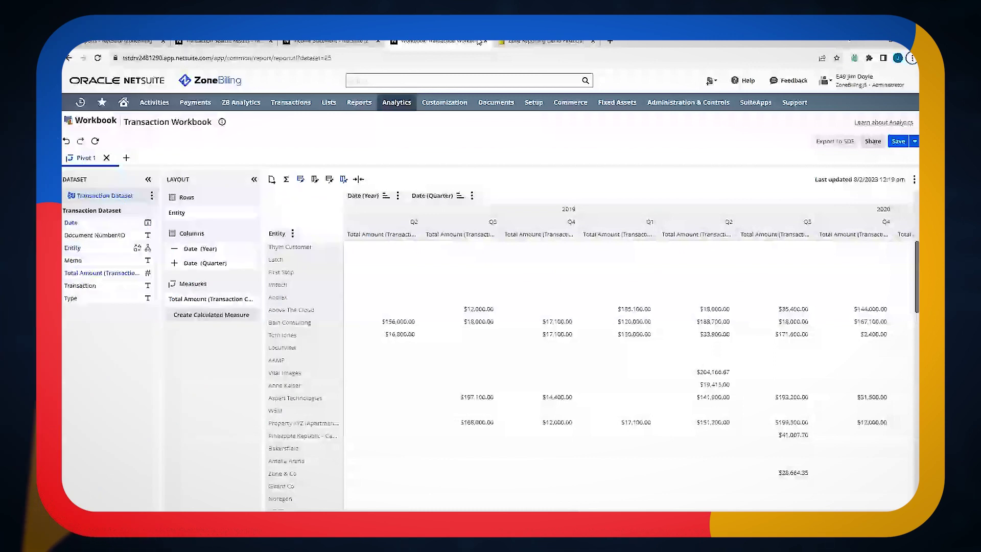
pyautogui.click(544, 41)
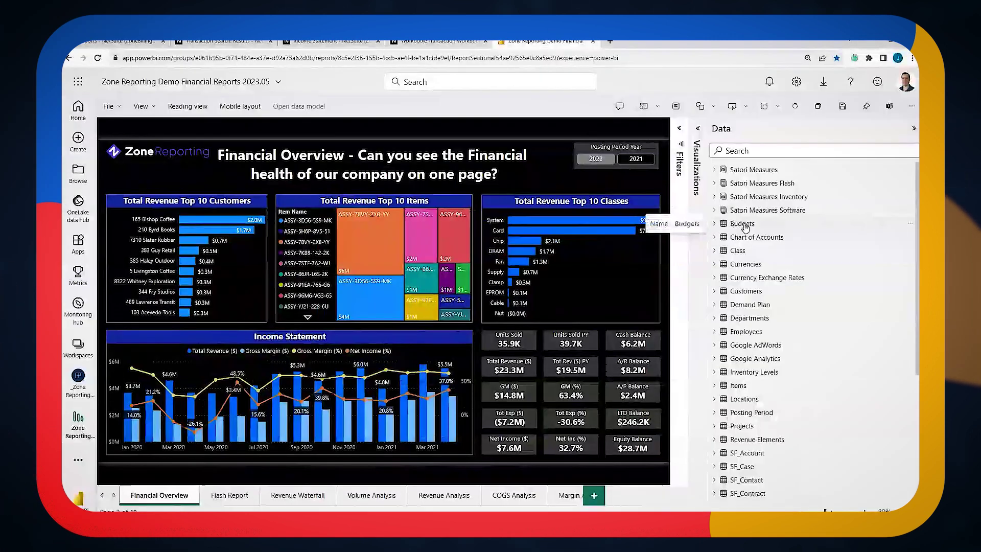